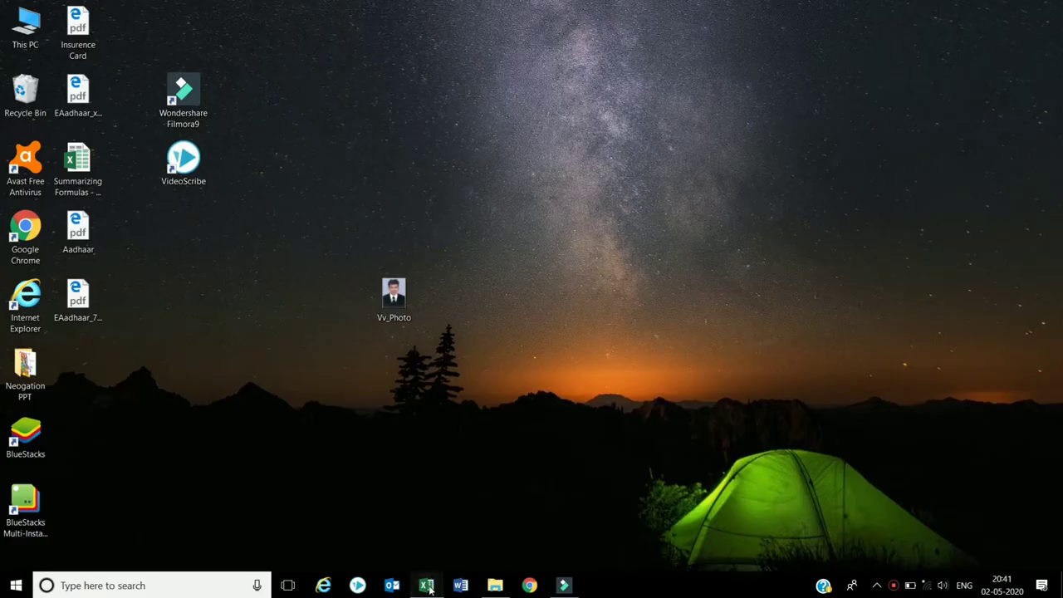
- Switch to the Speak cell workbook with its Incentive Data table of order values and incentives
click(428, 586)
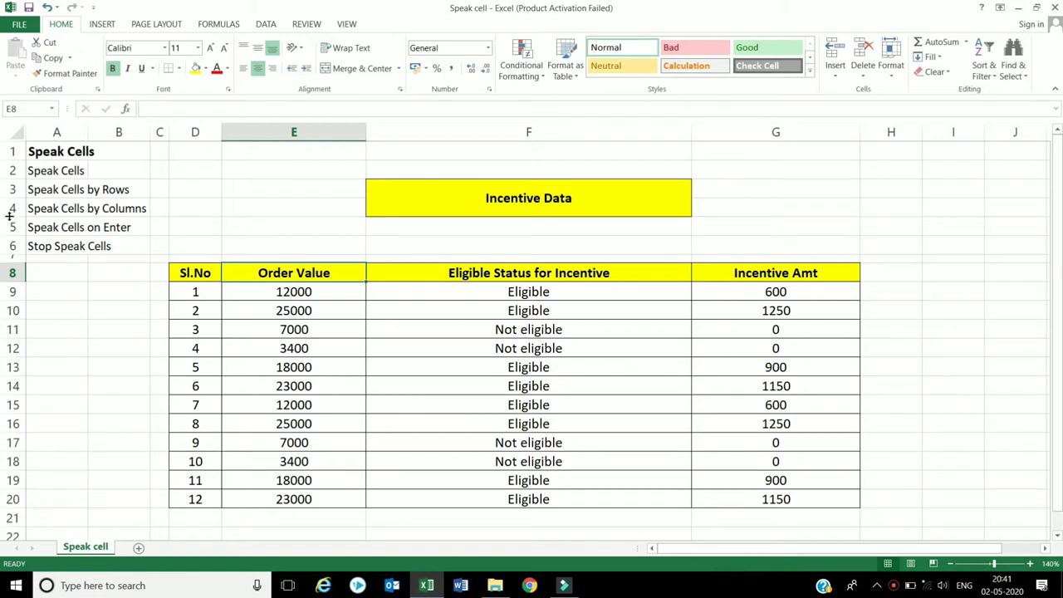
click(46, 149)
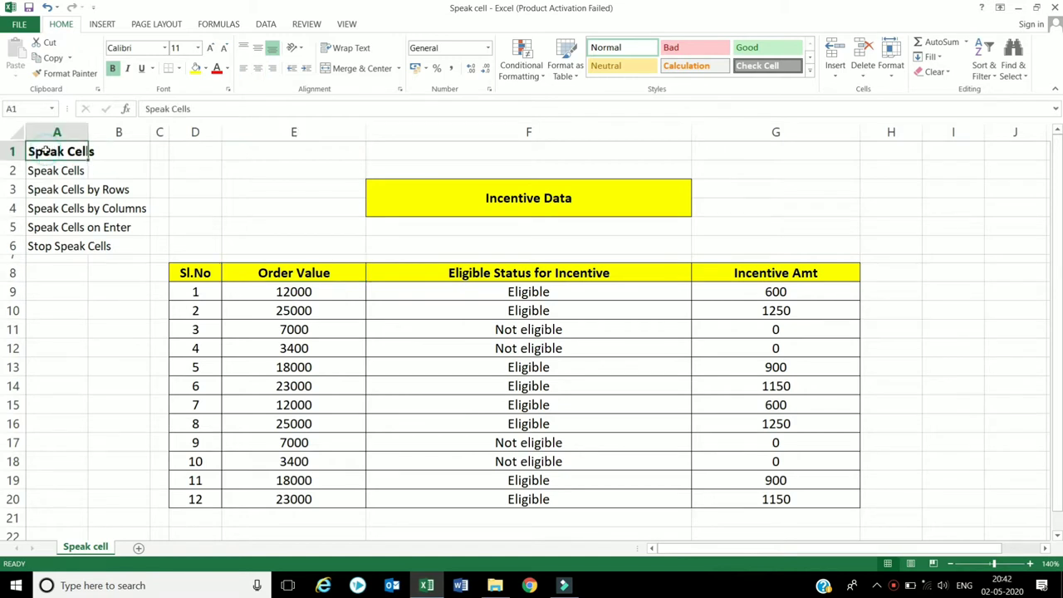
key(Down)
key(Down)
key(Down)
key(Down)
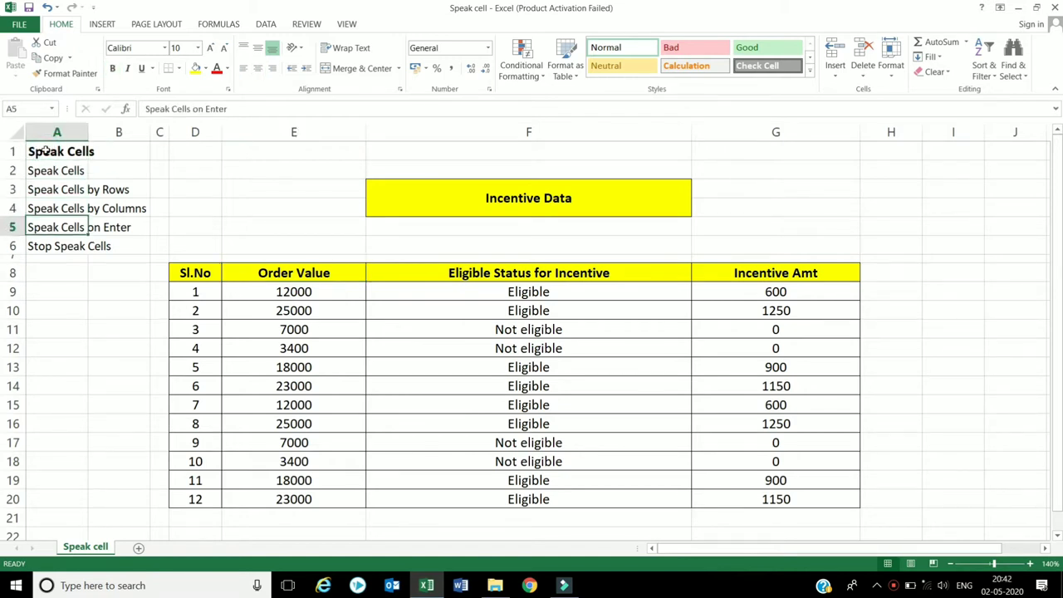
key(Down)
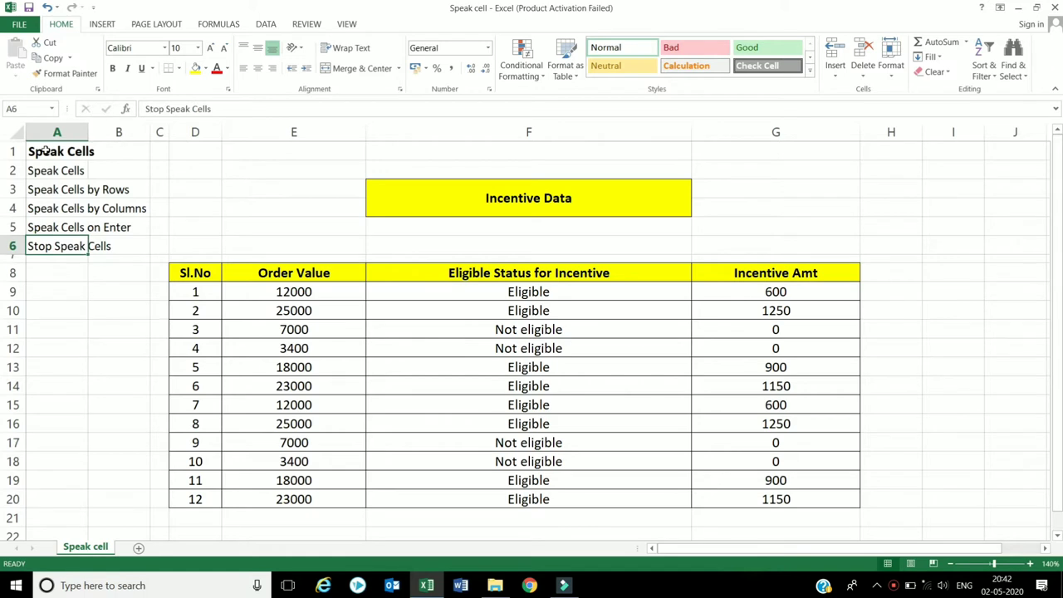
key(Down)
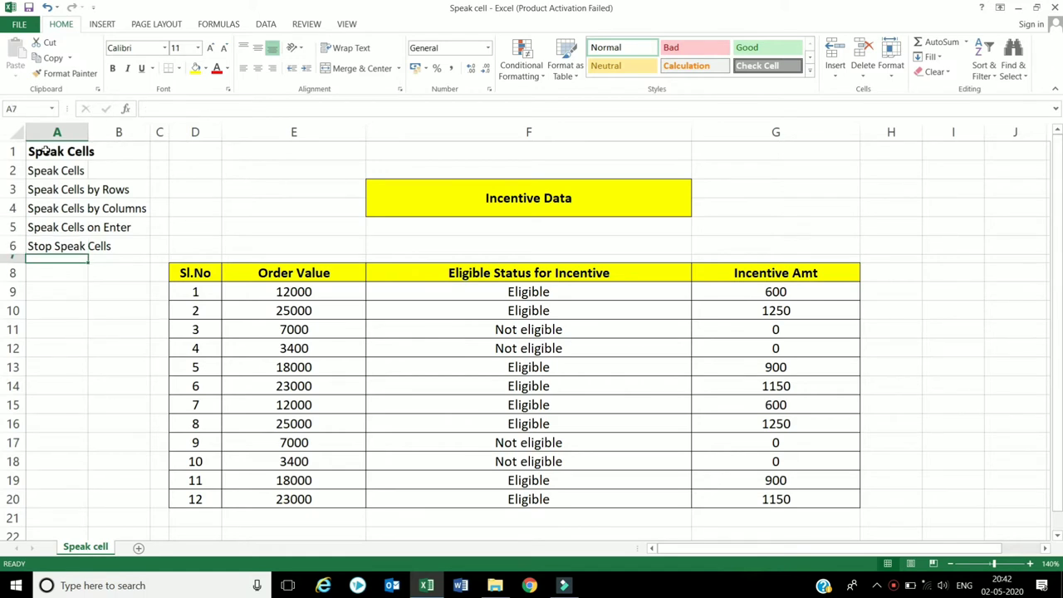
click(207, 271)
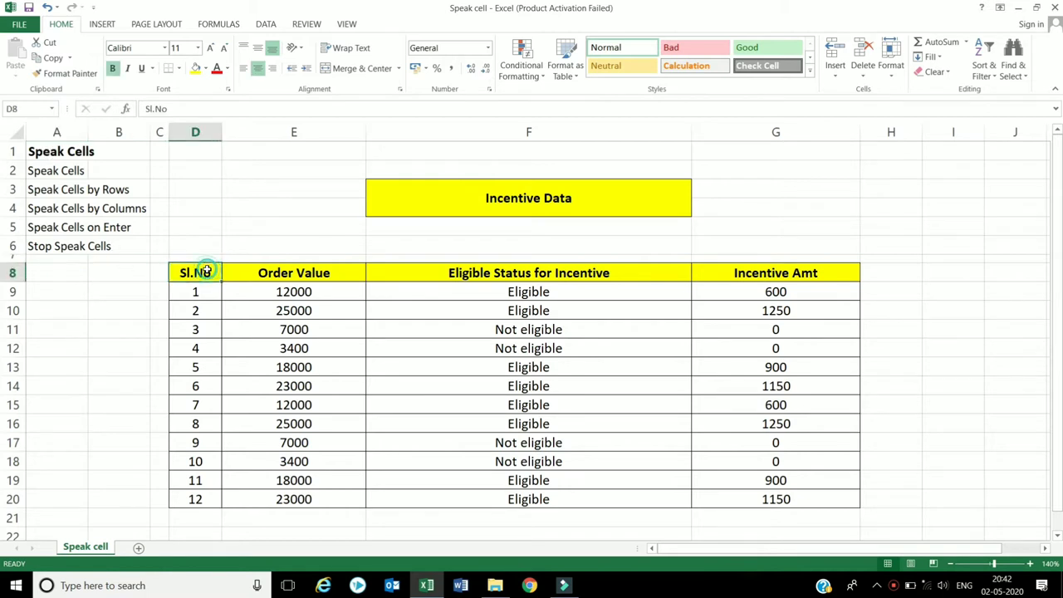
key(Right)
key(Right)
key(Right)
key(Right)
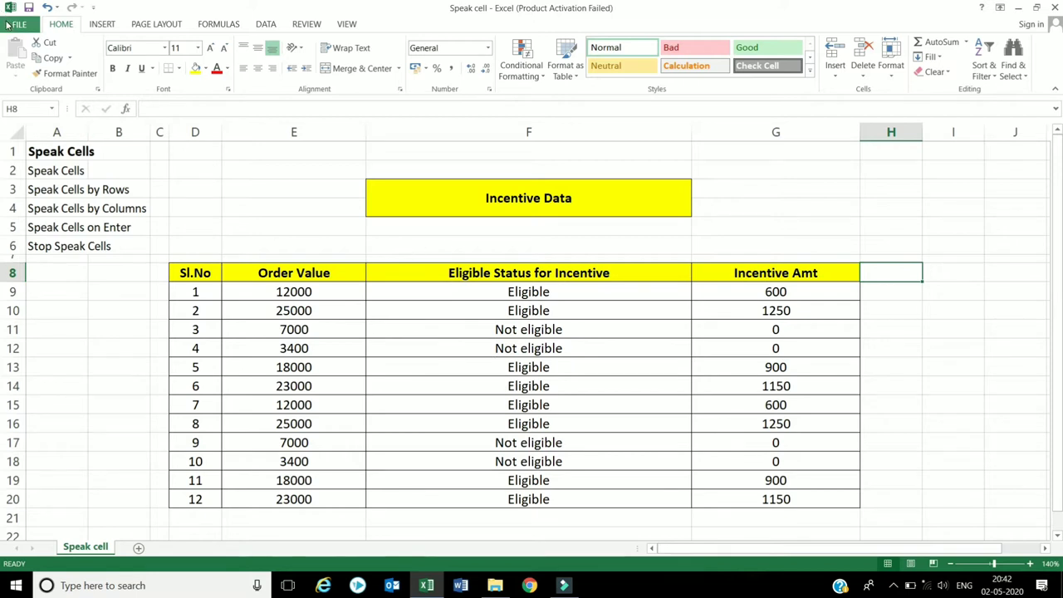
- Open Excel Options at the Quick Access Toolbar page and expand the 'Choose commands from' list
click(16, 24)
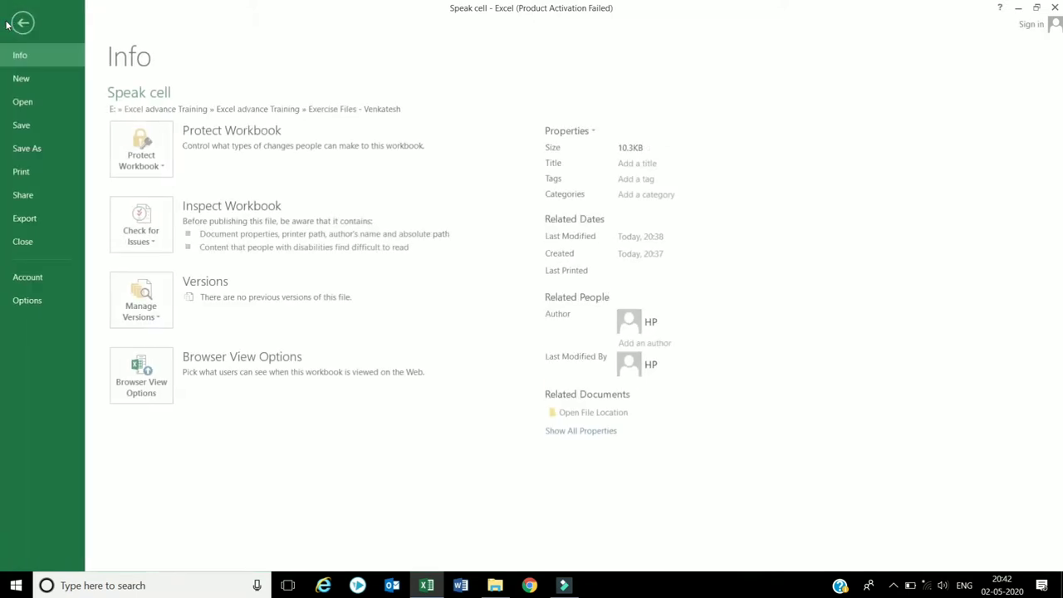
click(29, 300)
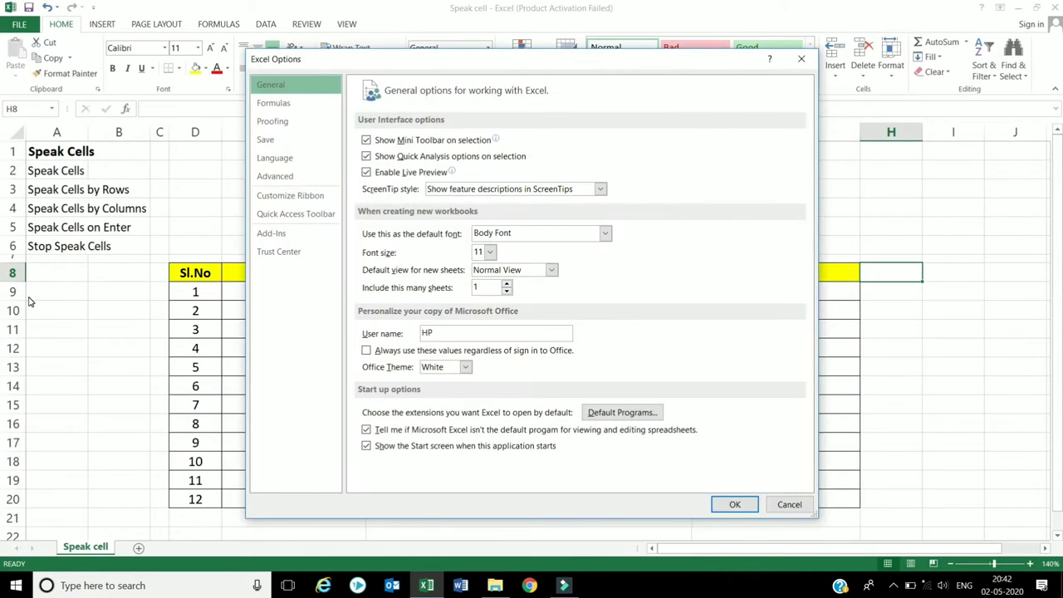
click(293, 214)
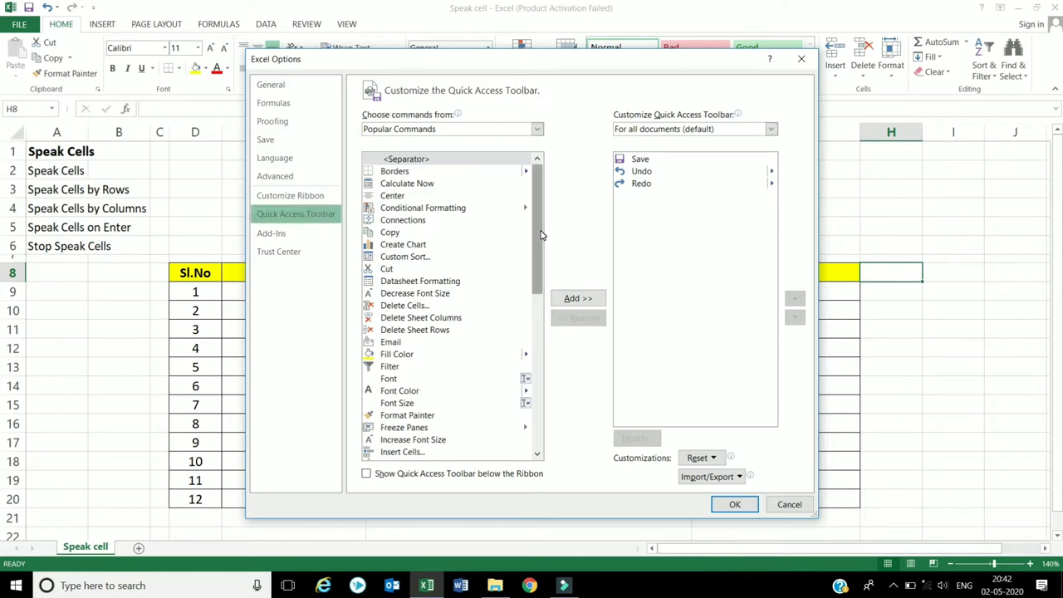
drag(540, 233, 530, 423)
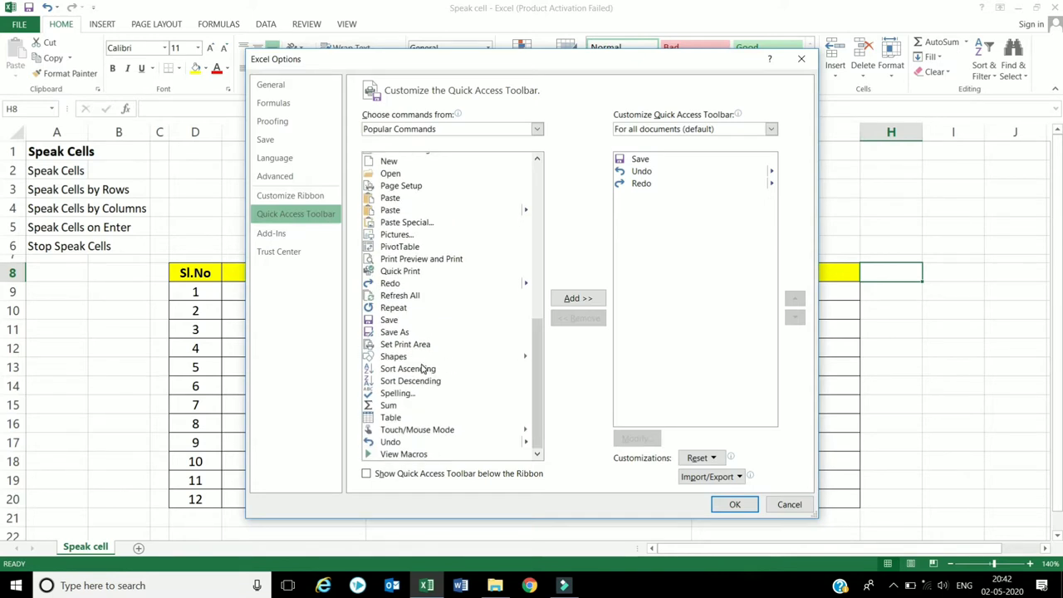
click(490, 131)
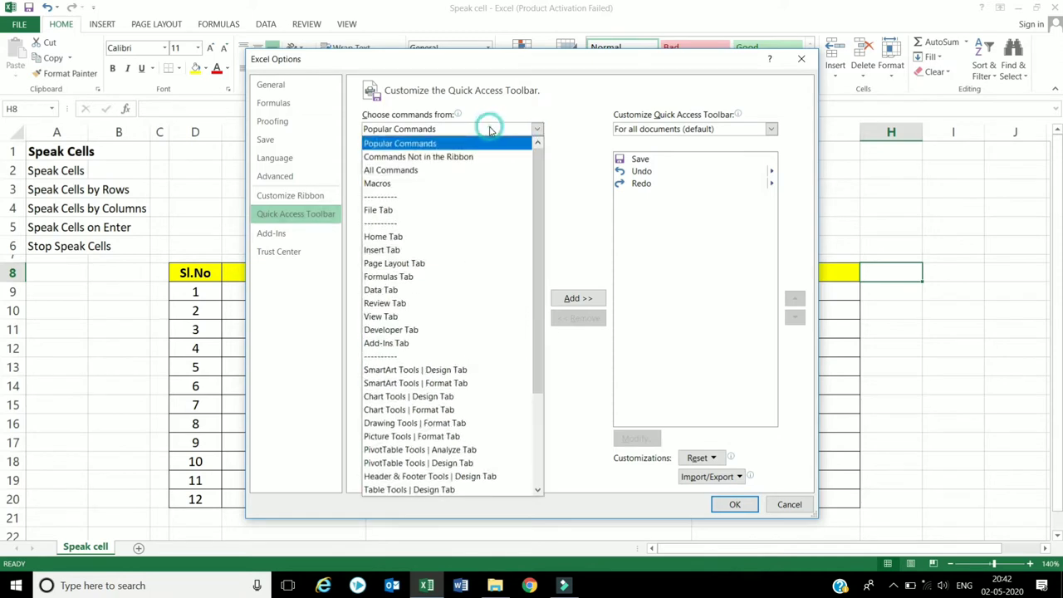
- From All Commands, add Speak Cells, Stop Speaking Cells, by Columns, by Rows and on Enter
click(467, 170)
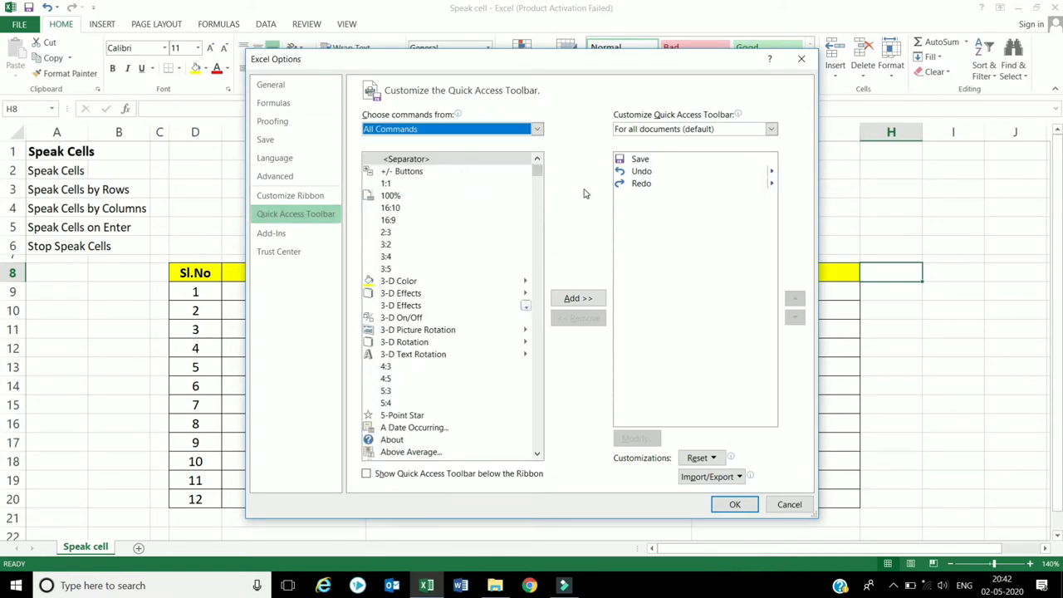
click(538, 170)
mouse_move(537, 170)
mouse_down()
mouse_move(568, 430)
mouse_move(563, 476)
mouse_up()
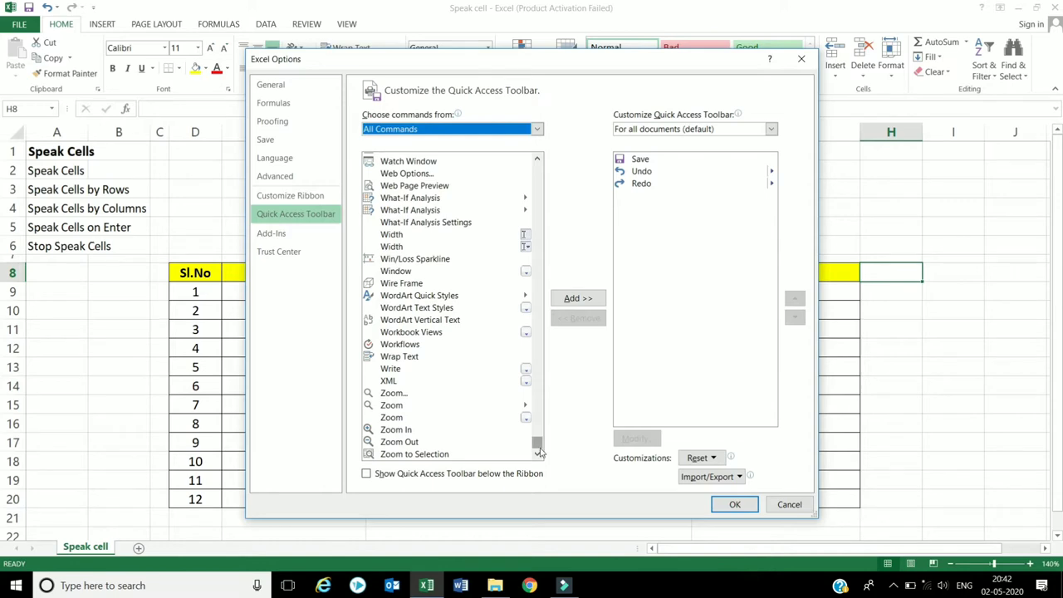
drag(536, 442, 540, 407)
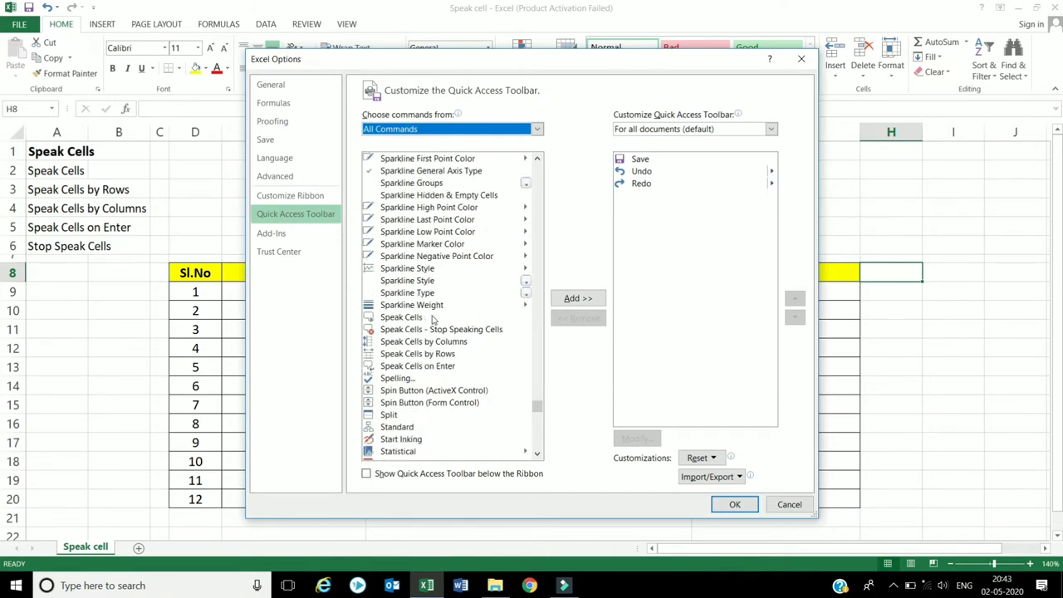
click(431, 317)
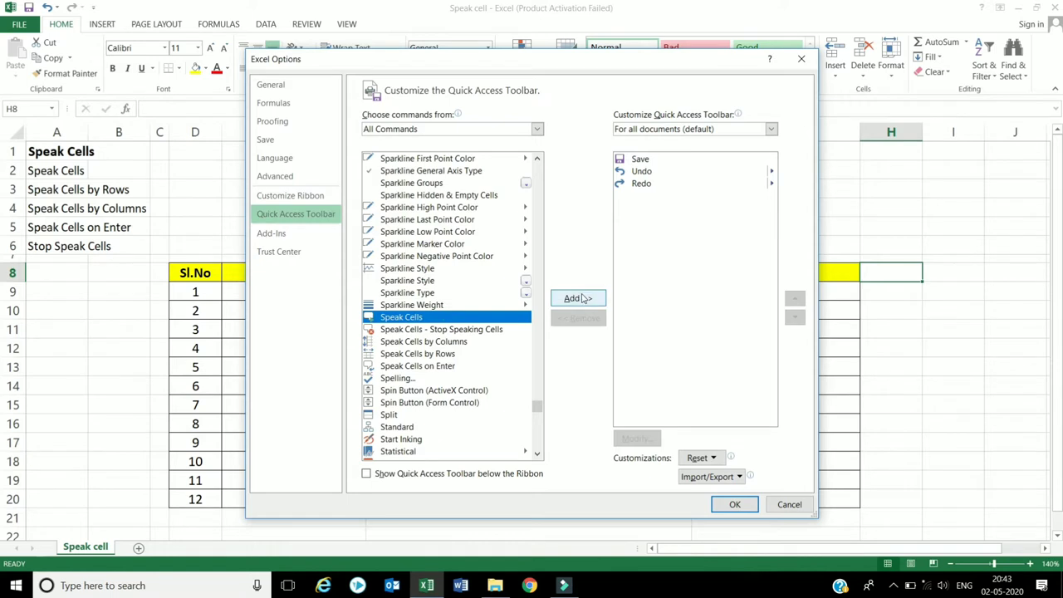
click(580, 297)
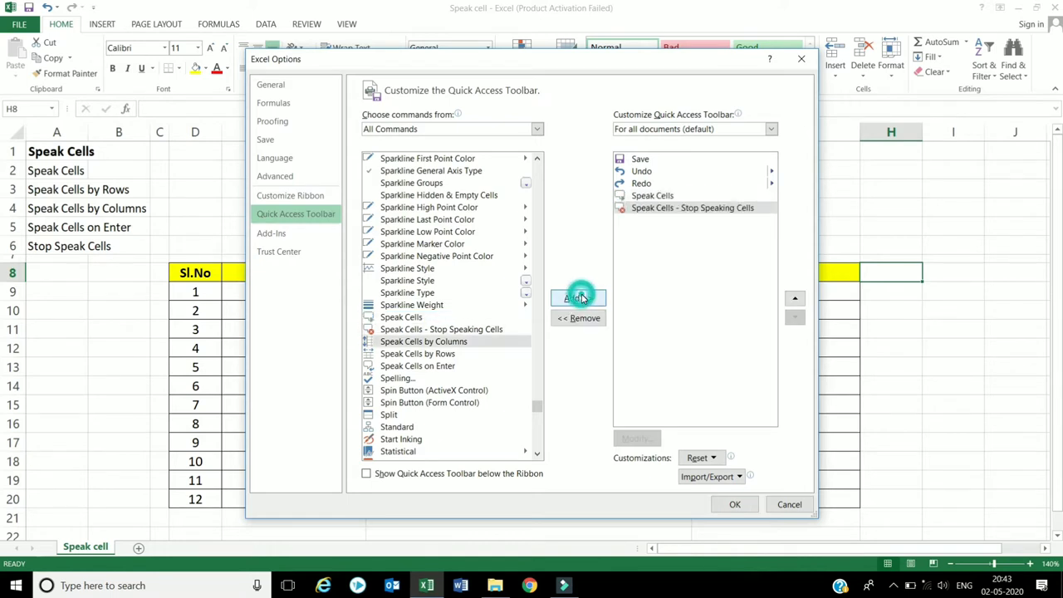
click(580, 298)
click(580, 297)
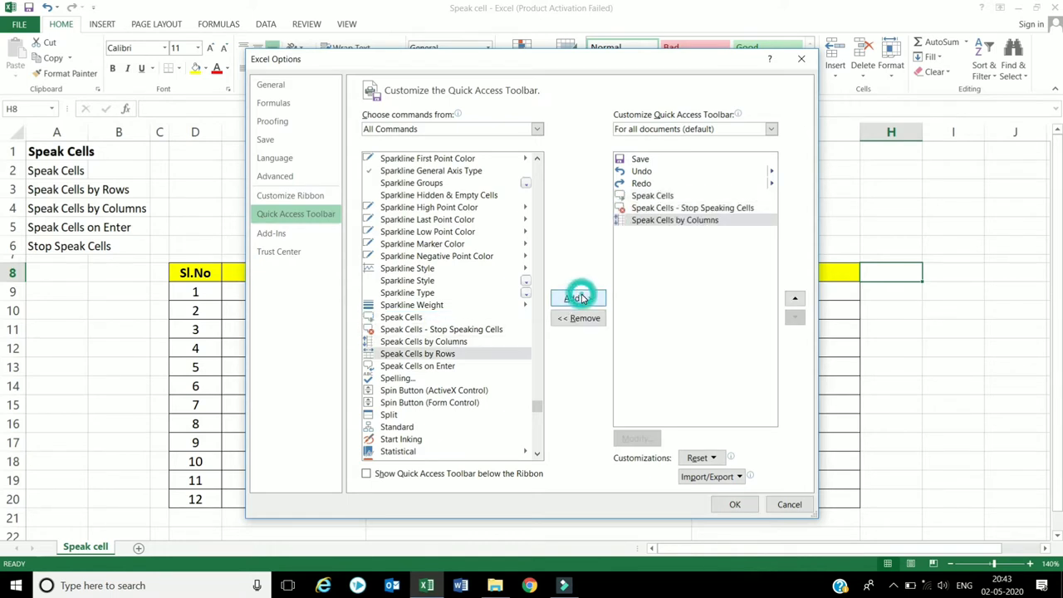
click(580, 297)
click(580, 298)
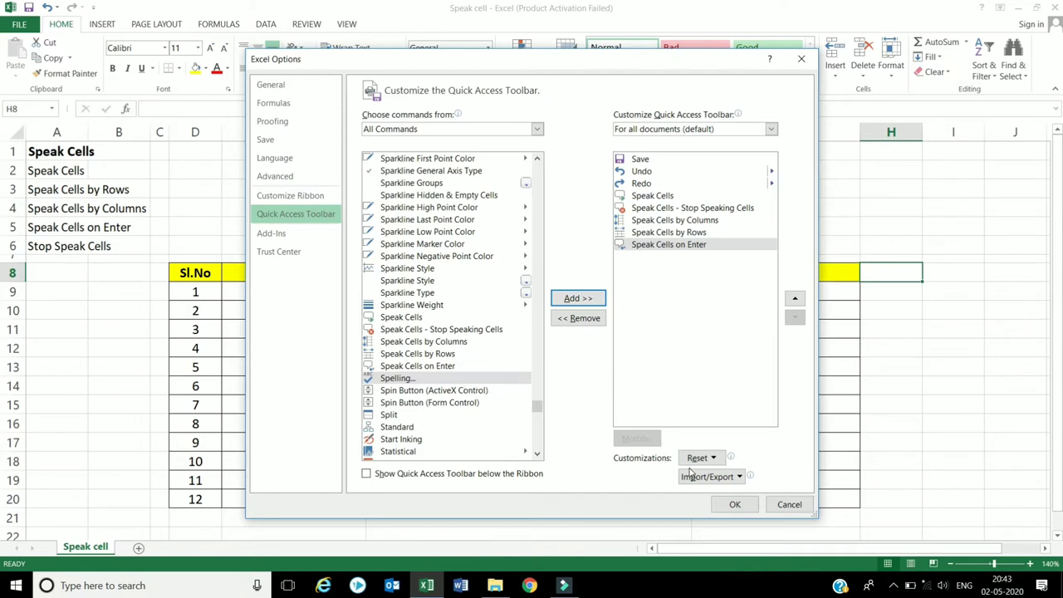
- Apply the toolbar changes, select the Sl.No header and have Speak Cells read the D8:G20 table
click(723, 509)
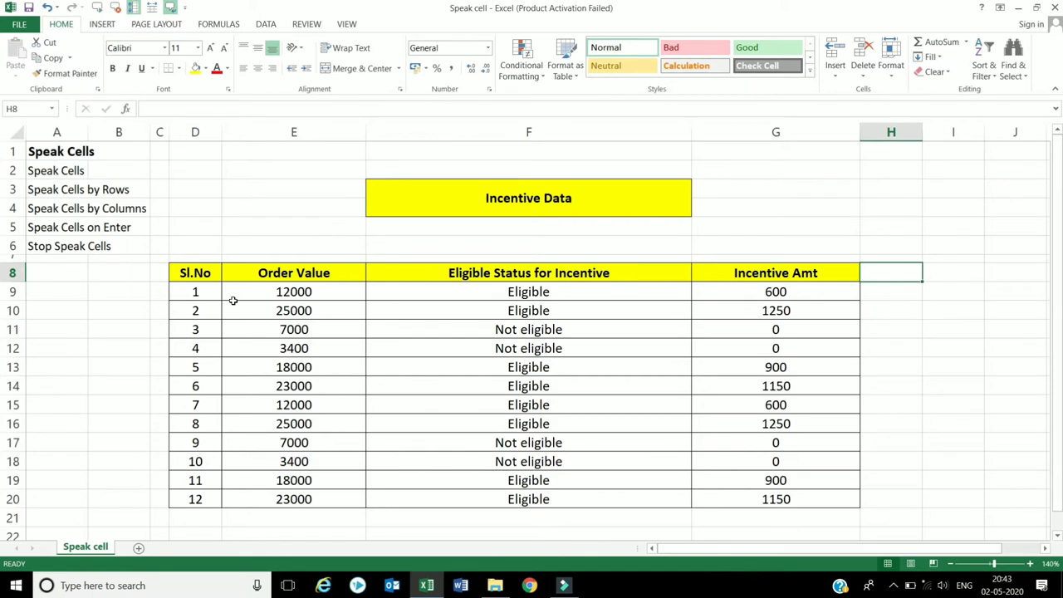
click(200, 270)
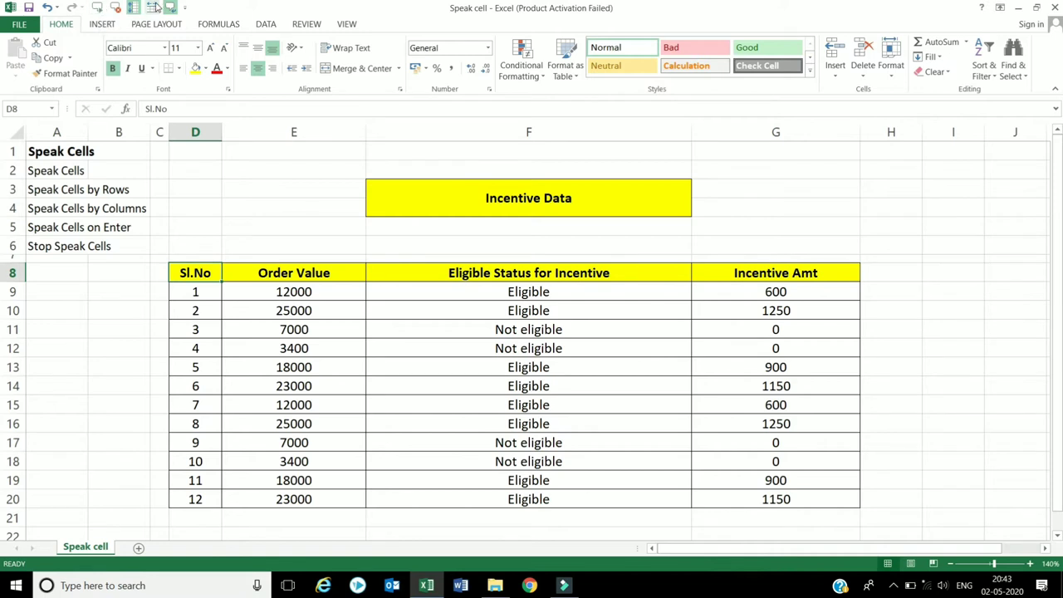
click(98, 6)
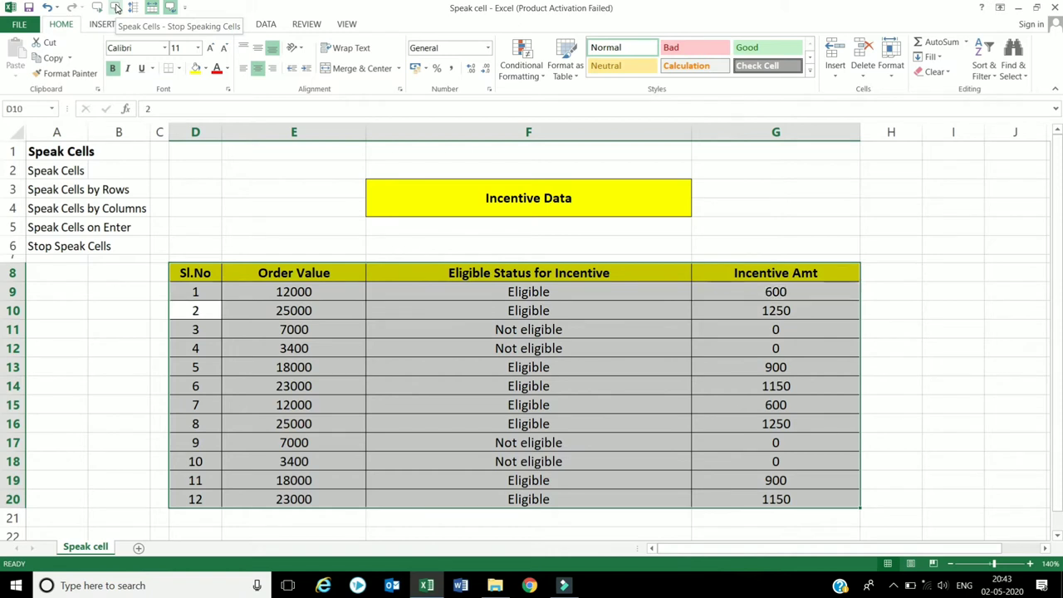
- Stop the reading, restart Speak Cells, then end it by selecting the Sl.No header in D8
click(117, 7)
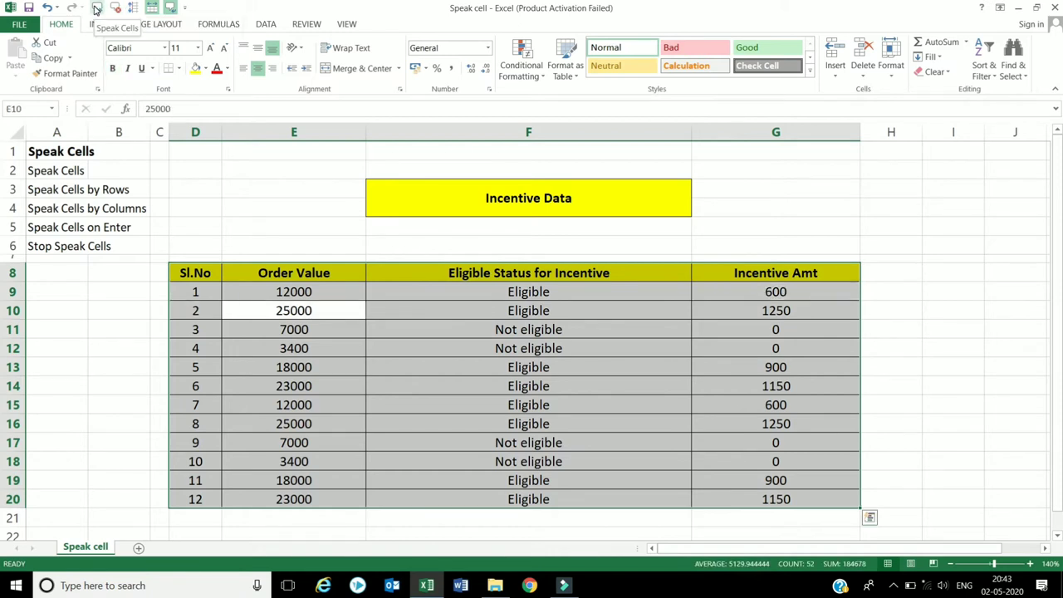
click(95, 7)
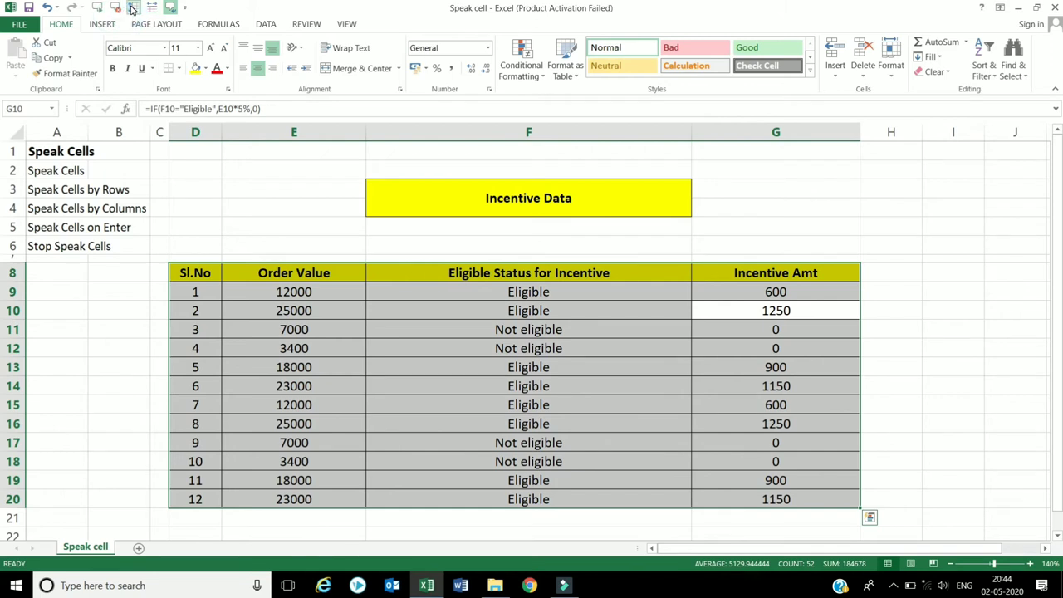
click(202, 276)
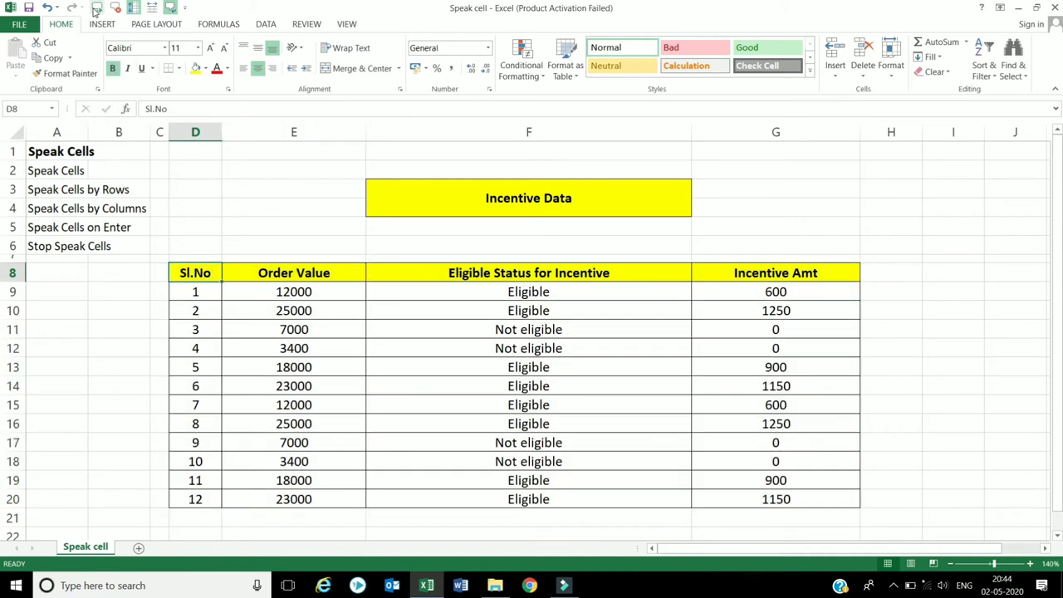
- Restart Speak Cells, read by columns from Order Value 12000 in E9, then stop at B5
click(96, 9)
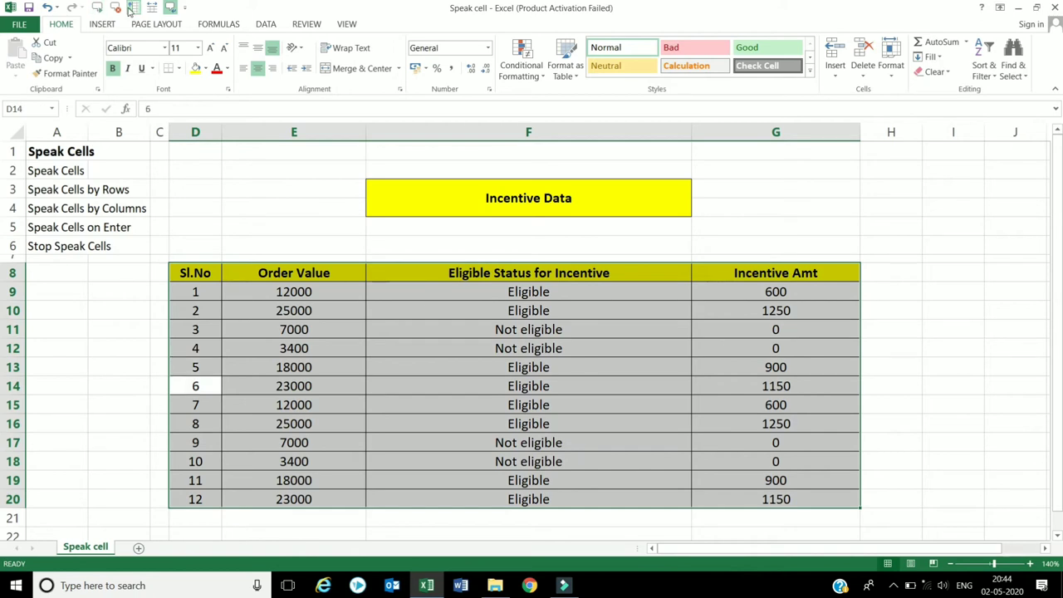
click(282, 292)
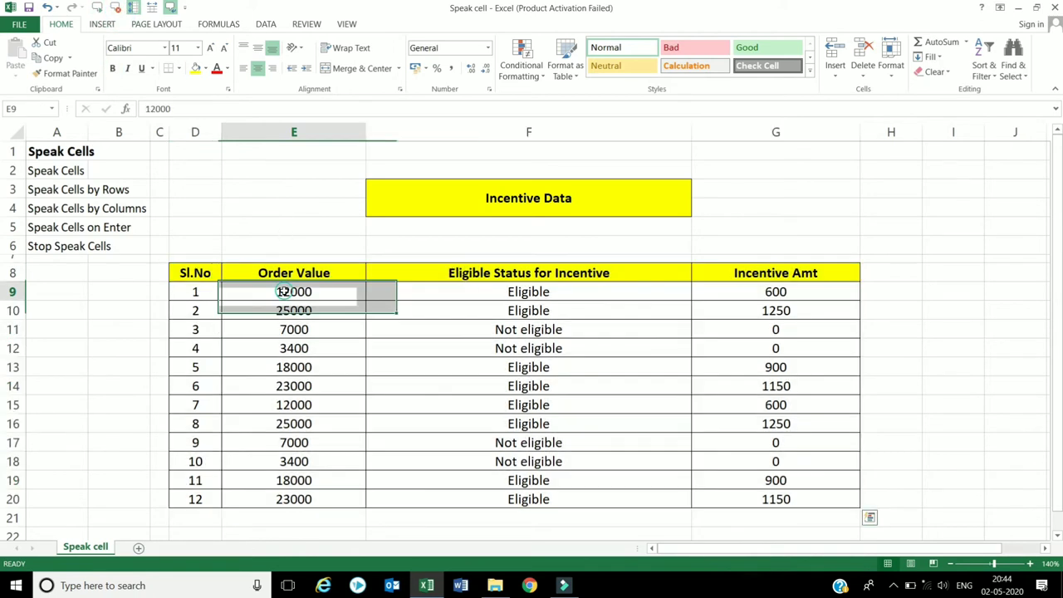
click(99, 7)
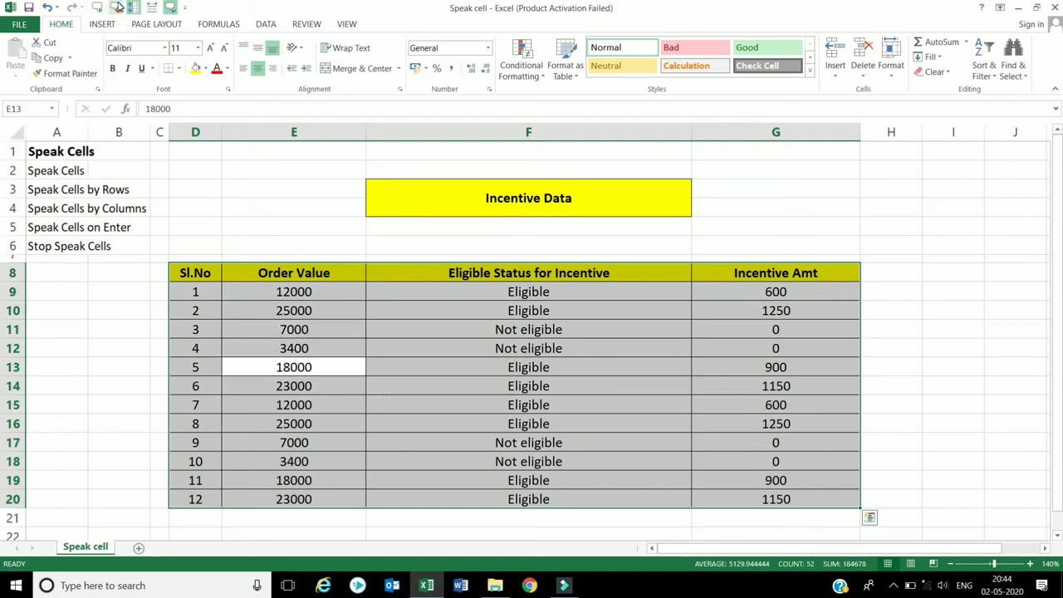
click(107, 225)
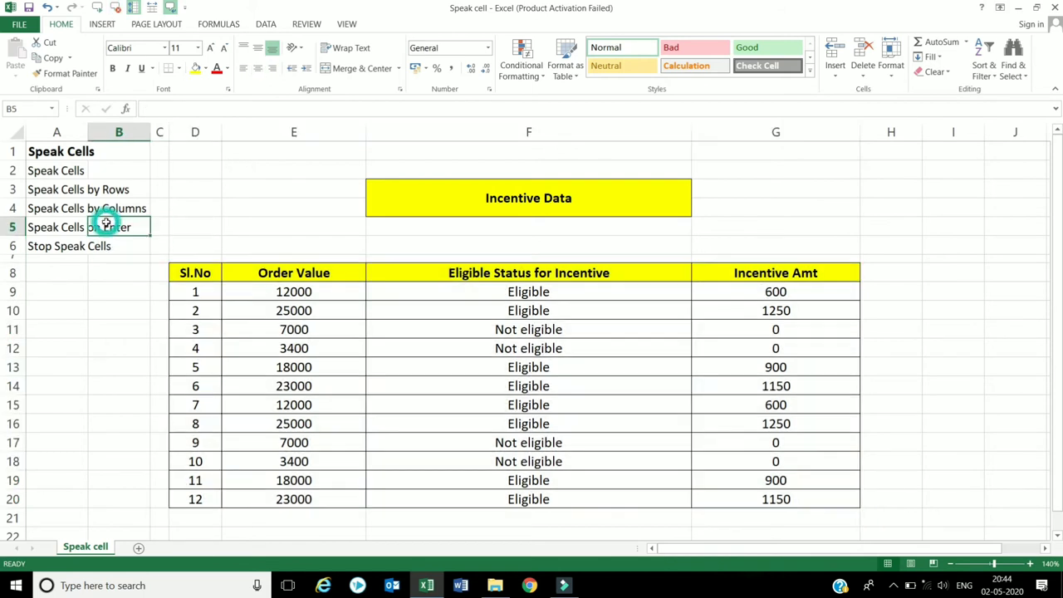
- Turn on Speak Cells on Enter and hear the Incentive Data title in F3 spoken when confirmed
click(465, 183)
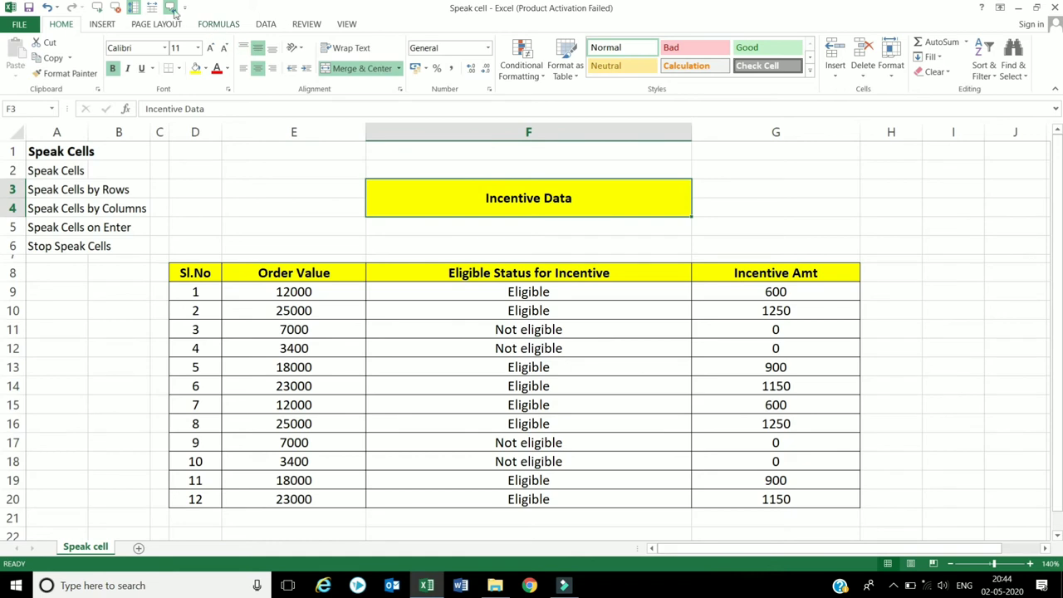
click(169, 6)
click(392, 201)
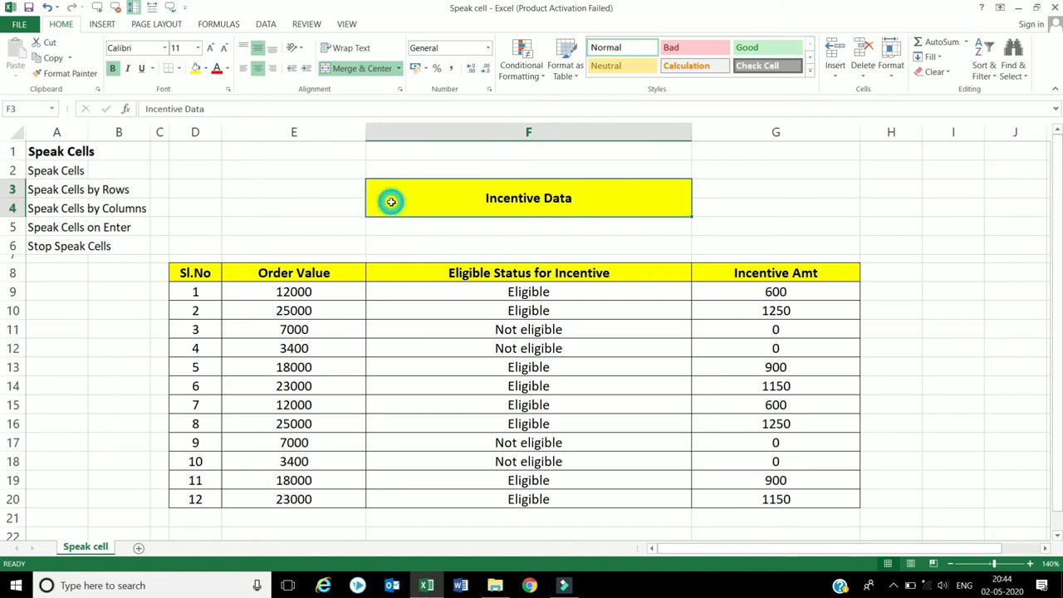
key(Return)
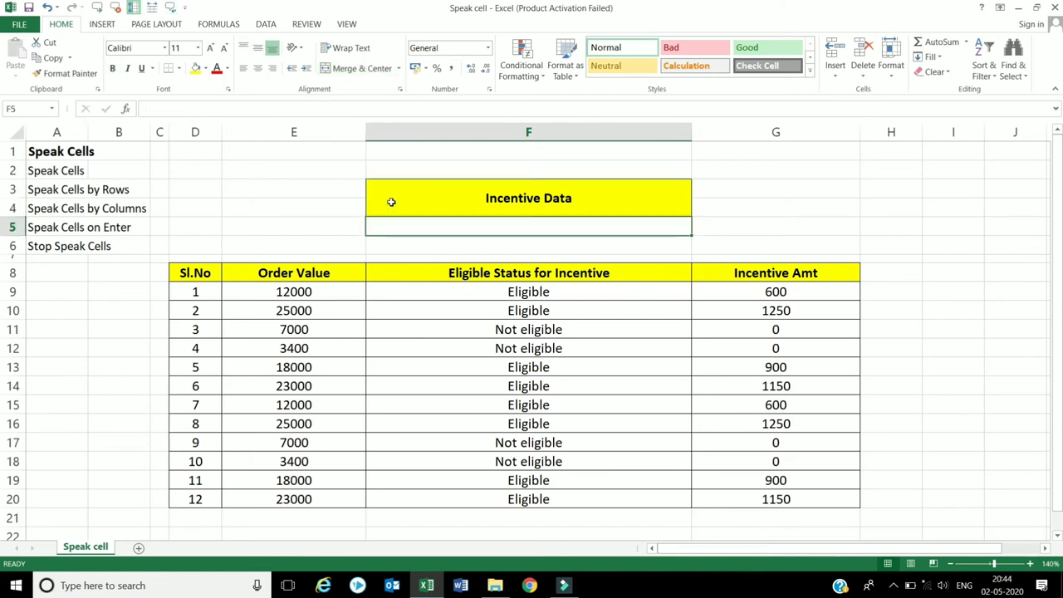
click(391, 202)
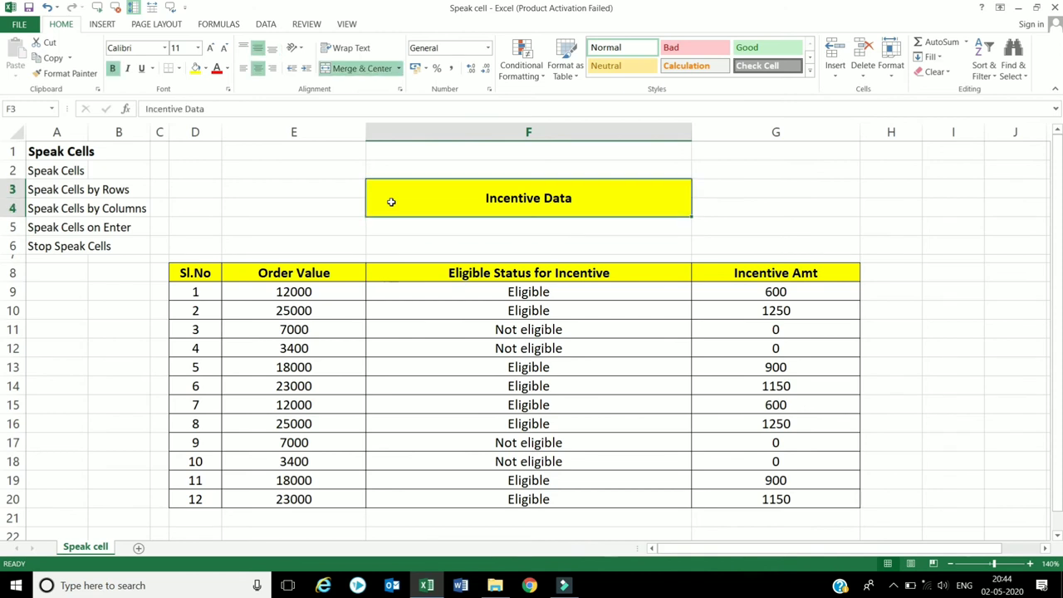
click(177, 11)
- Step down the Eligible Status column to hear each value, ending at row 12, then select G5
key(Return)
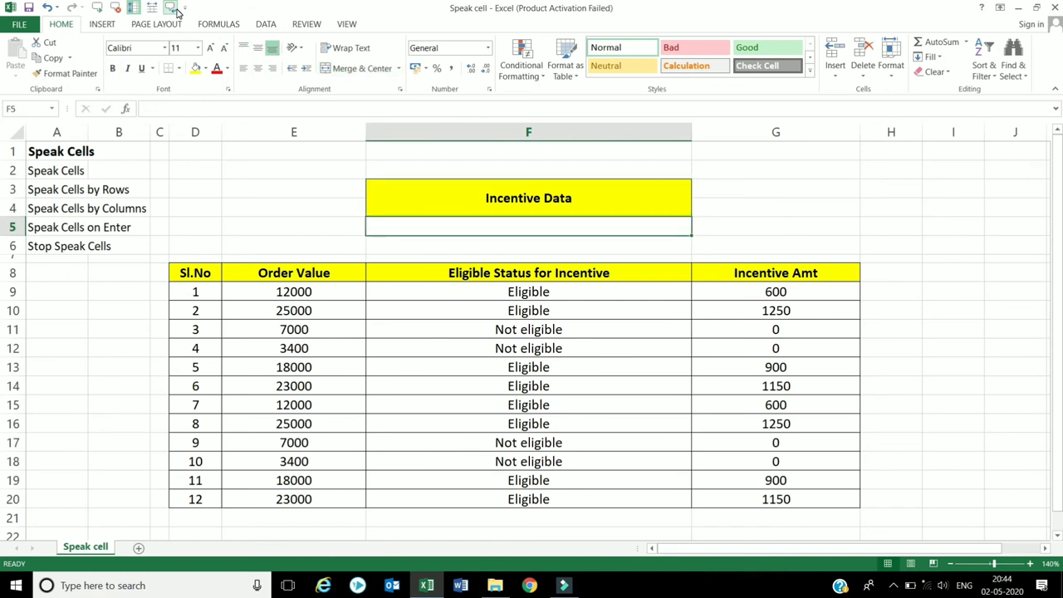
key(Return)
key(Return)
key(Return)
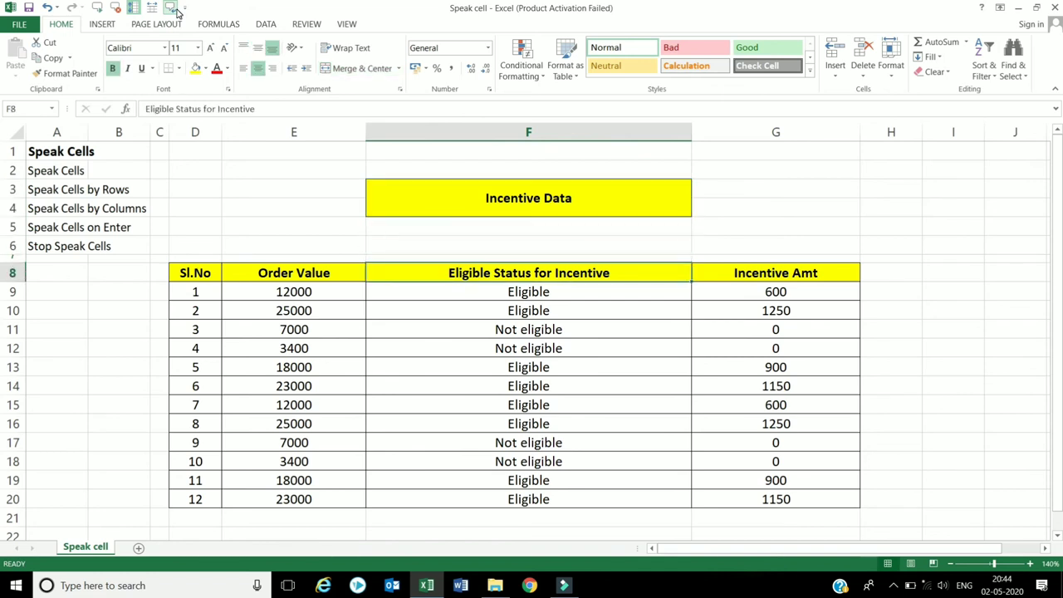
key(Return)
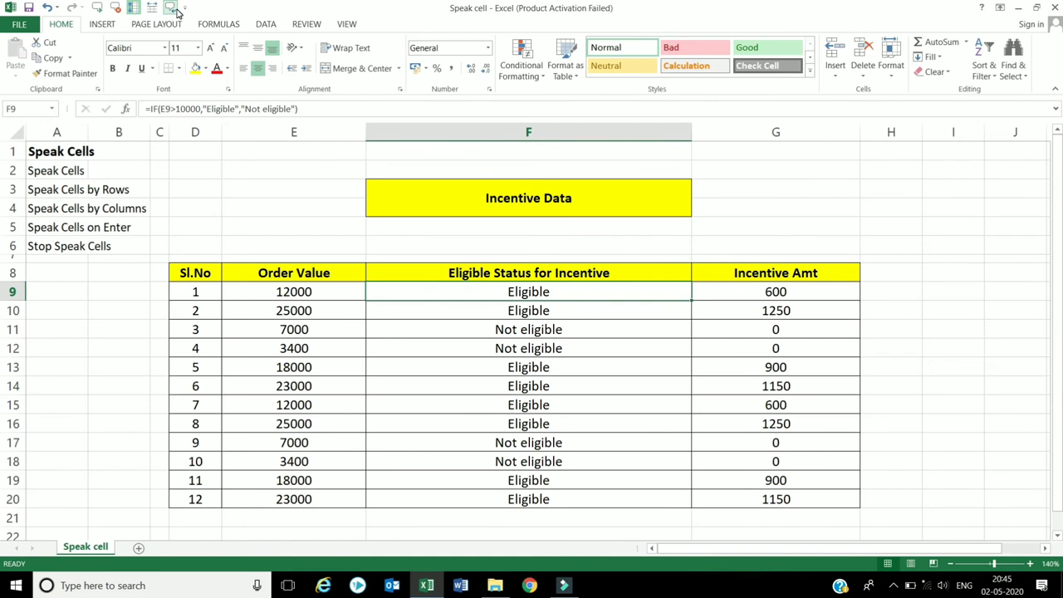
key(Return)
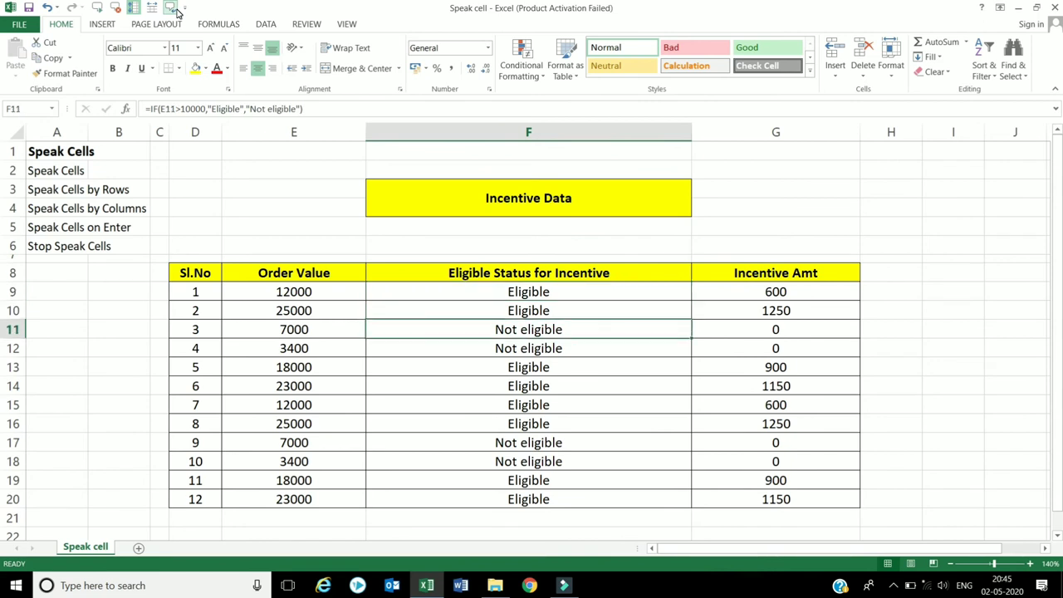
key(Return)
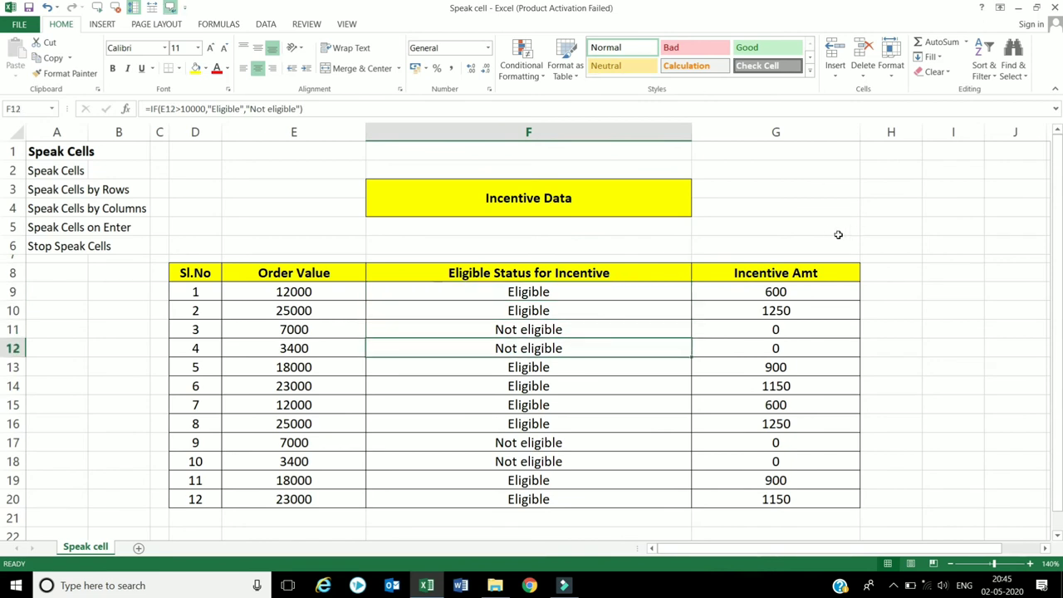
click(834, 231)
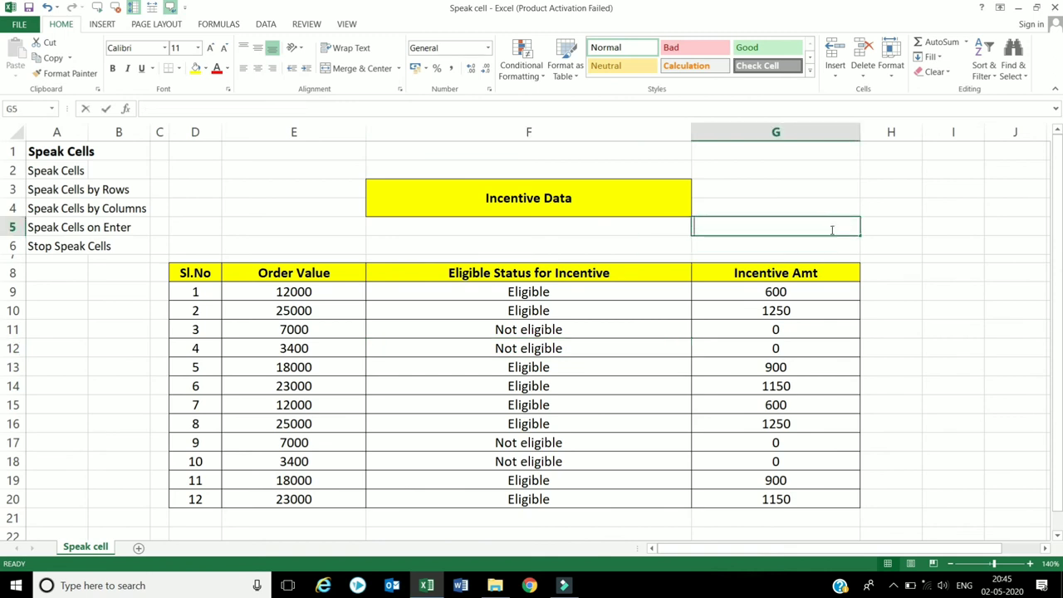
- Enter the heading 'Date' in G5 and hear it spoken on confirmation
text(Date)
key(Return)
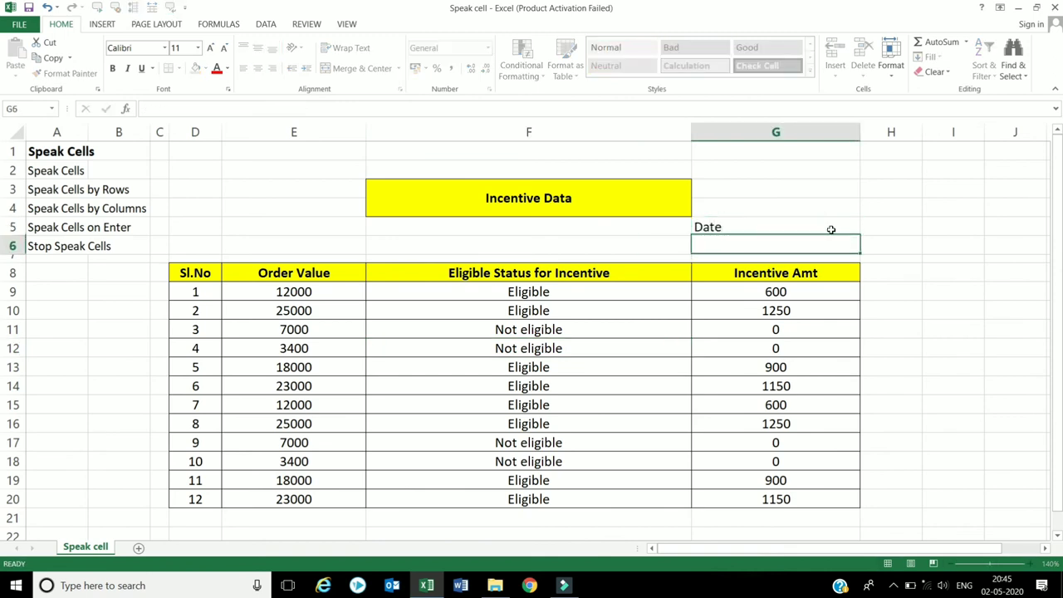